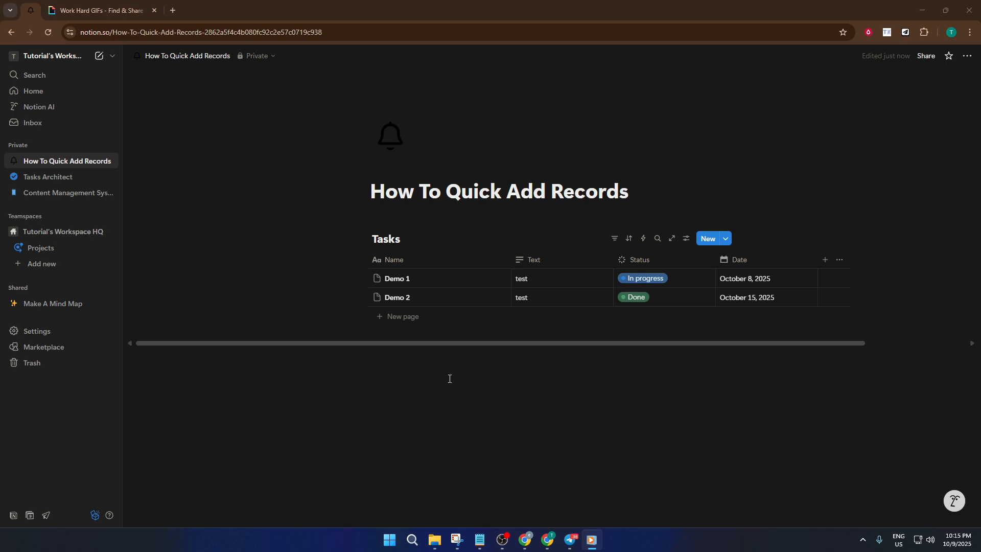
- Insert a button block below the page title
left_click(398, 215)
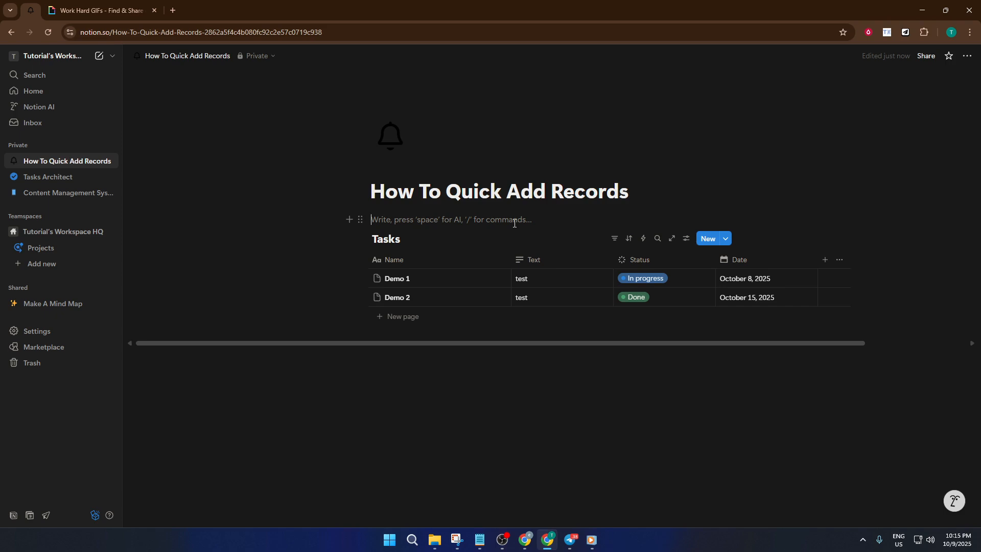
type("/")
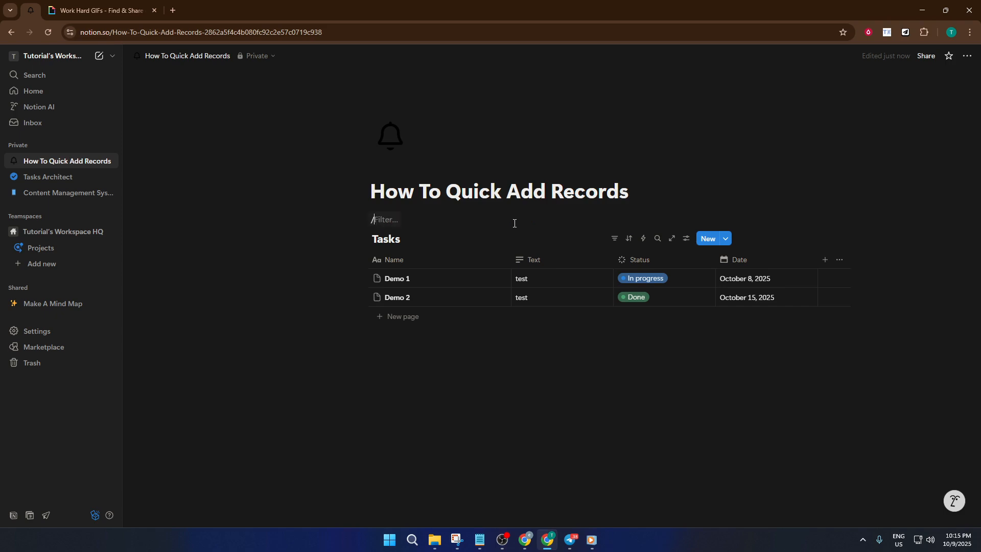
type("button")
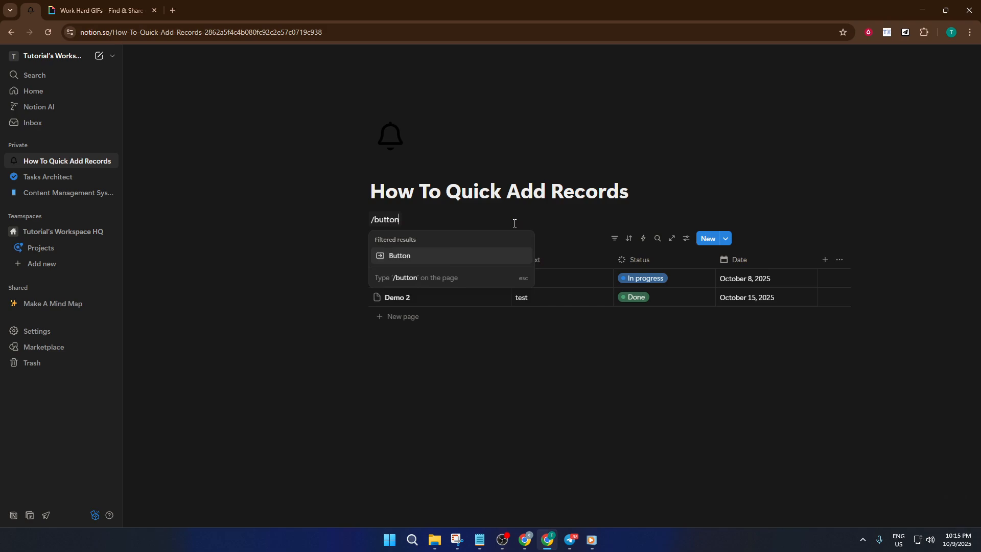
key("Return")
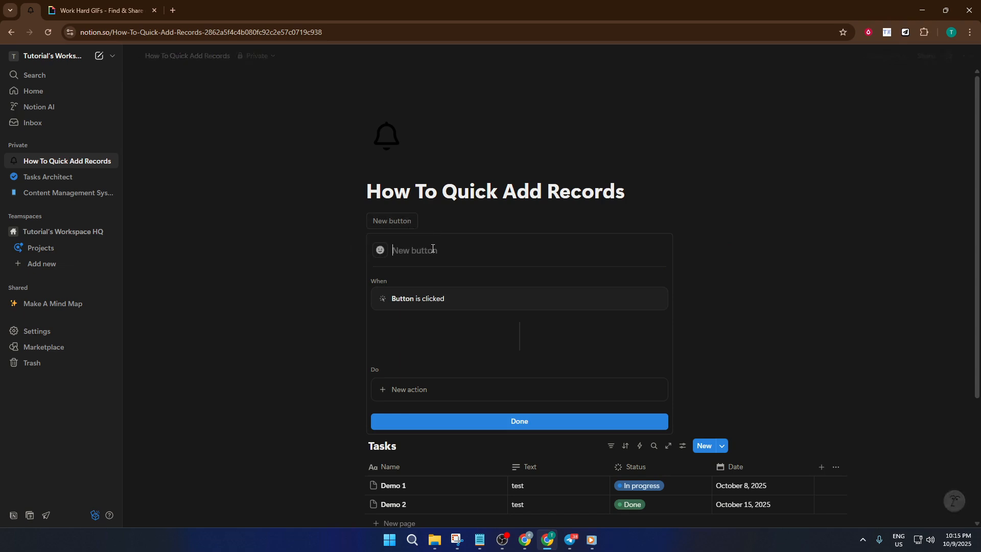
- Name the button Add Task
type("Add")
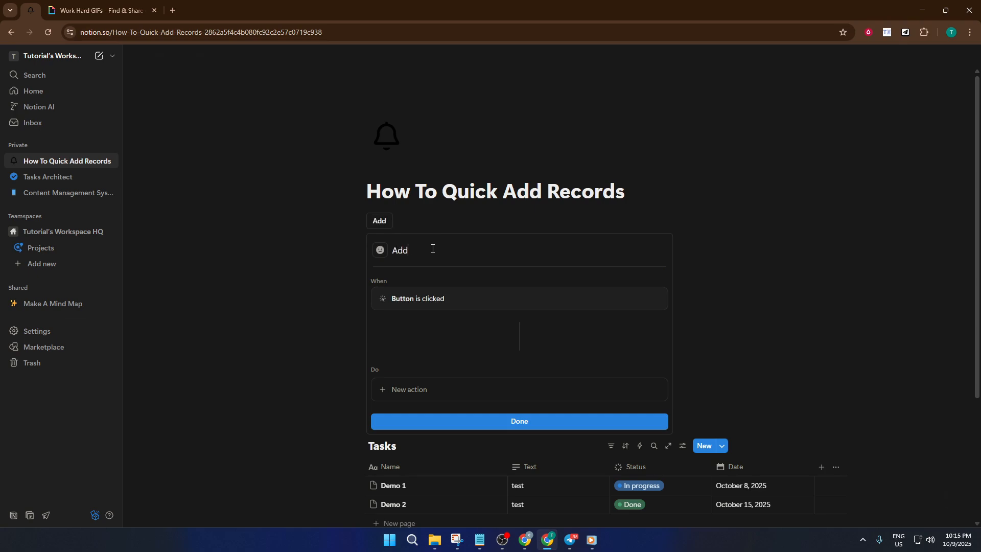
type(" Tasks")
key("BackSpace")
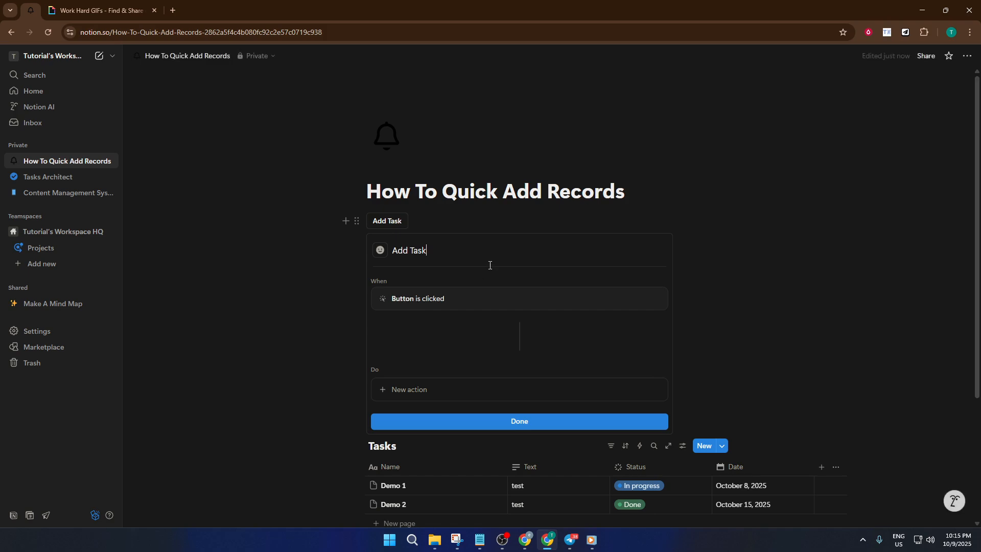
- Add a Show confirmation action to the button
scroll(490, 265, "down", 1)
left_click(394, 339)
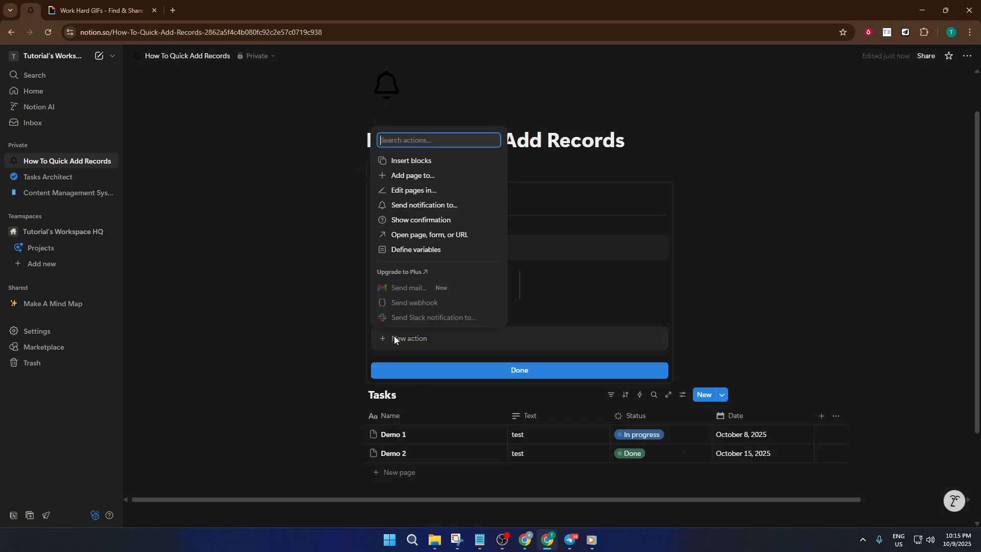
left_click(434, 223)
- Add an 'Add page to' action targeting the Tasks database on this page
scroll(451, 315, "down", 2)
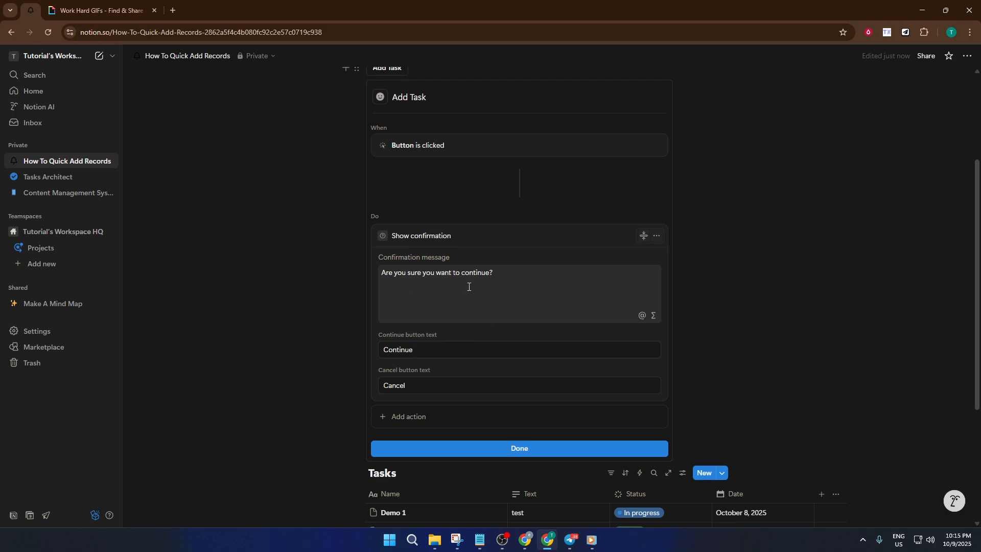
scroll(441, 289, "down", 1)
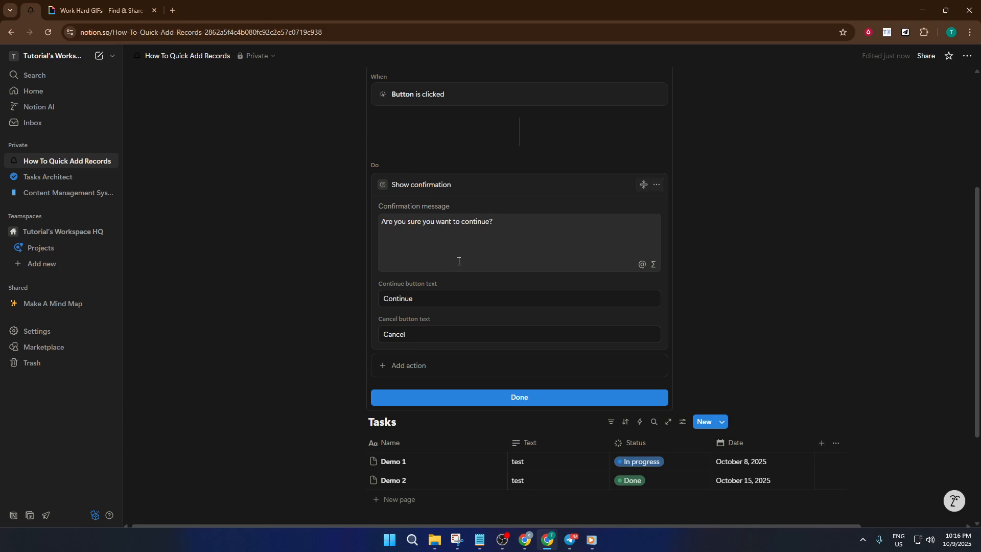
scroll(454, 285, "down", 1)
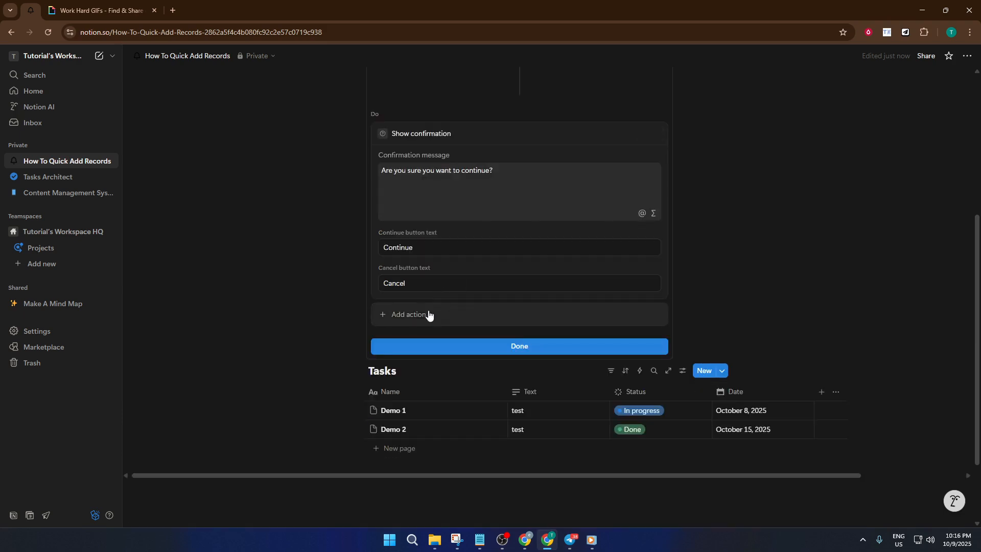
left_click(426, 314)
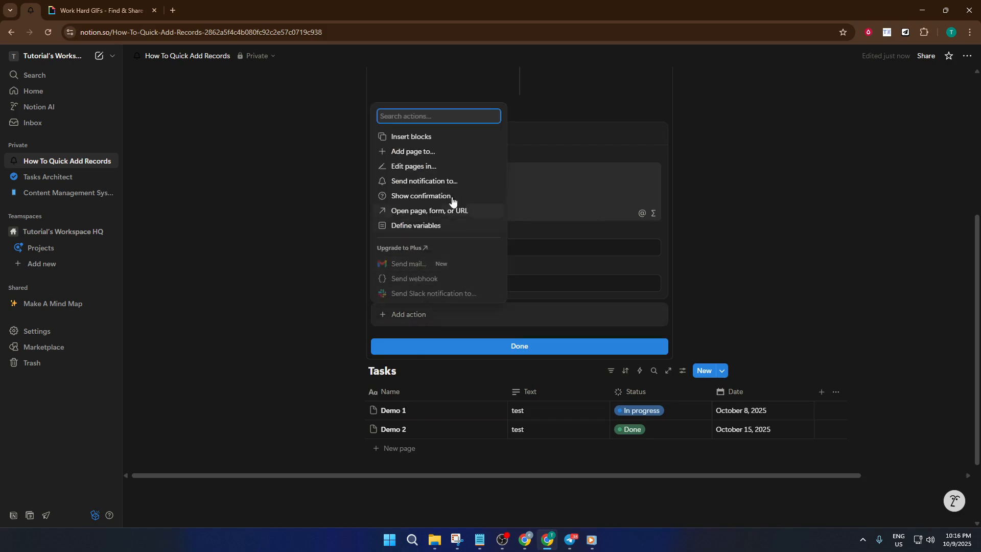
left_click(437, 152)
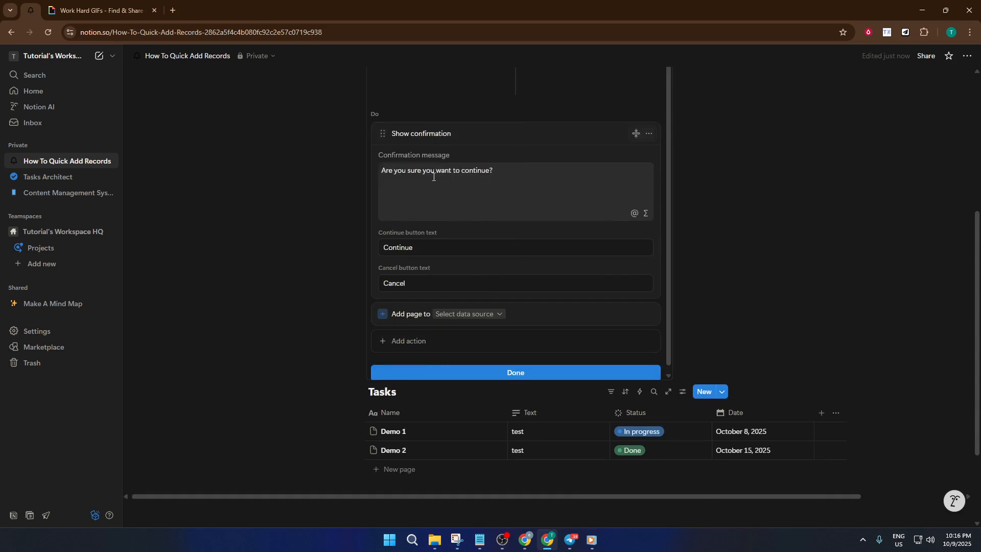
left_click(472, 315)
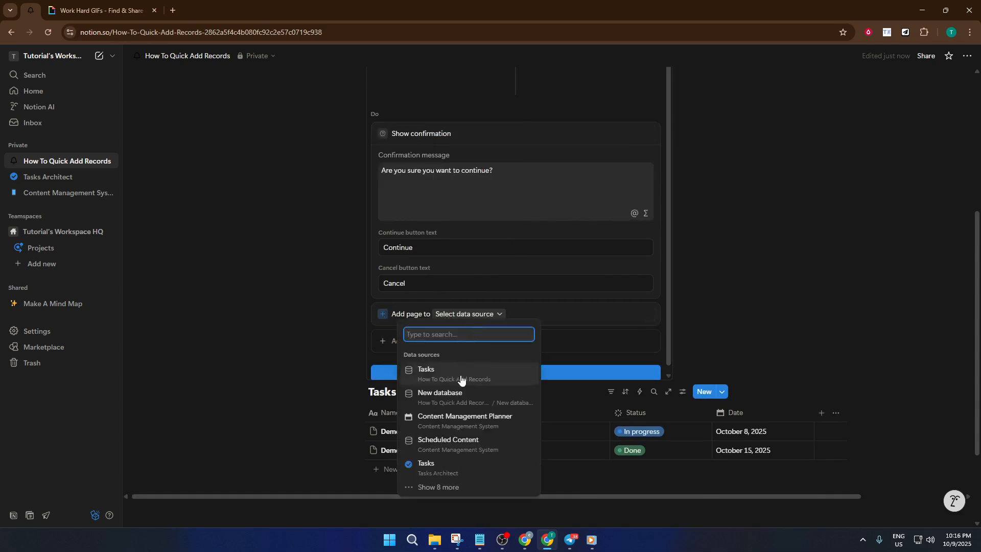
left_click(447, 371)
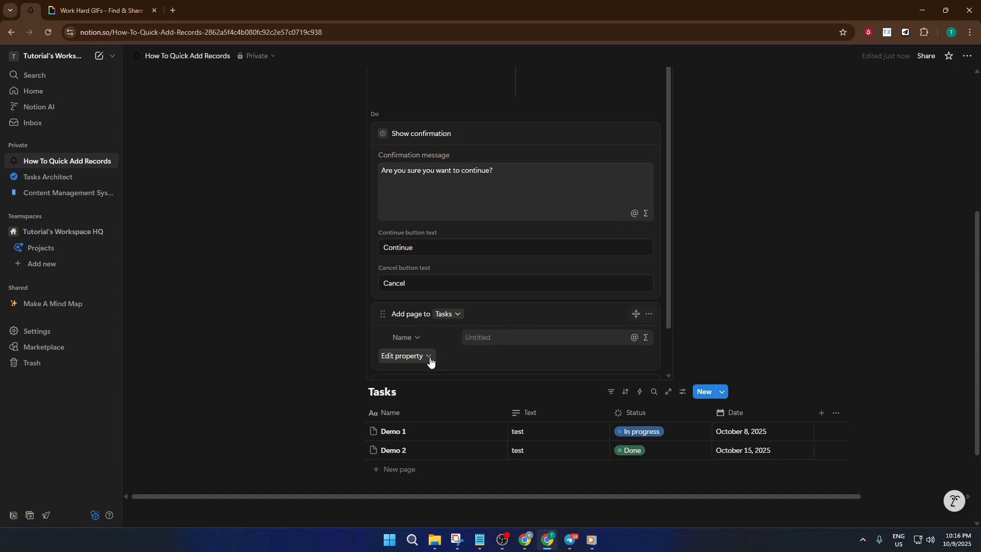
- Add an action that opens the page added by the button in Center peek
scroll(509, 356, "down", 1)
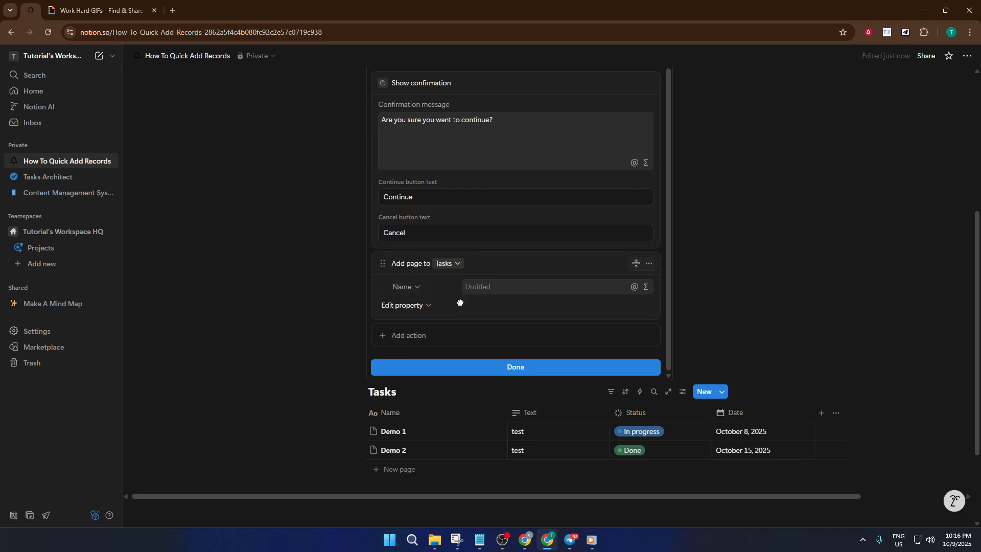
left_click(417, 335)
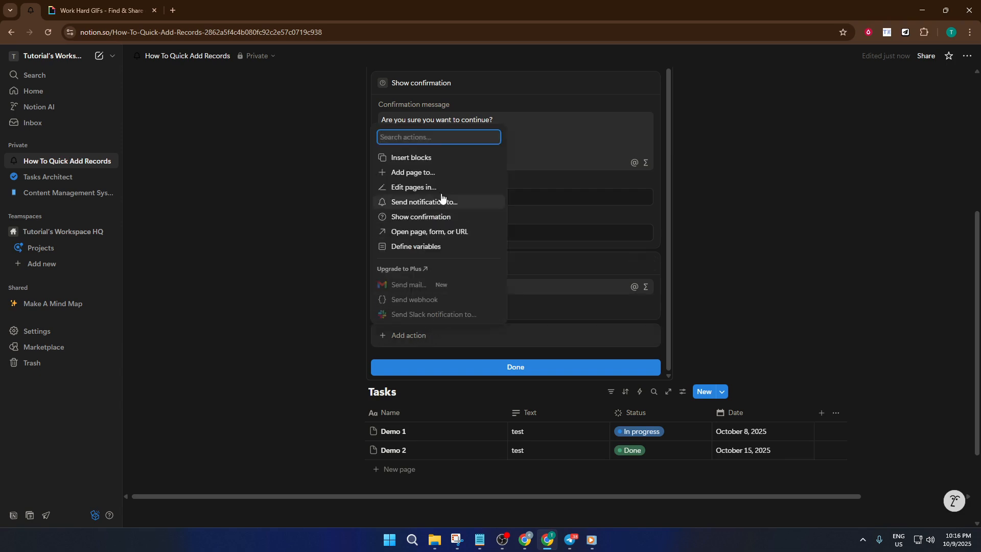
left_click(446, 233)
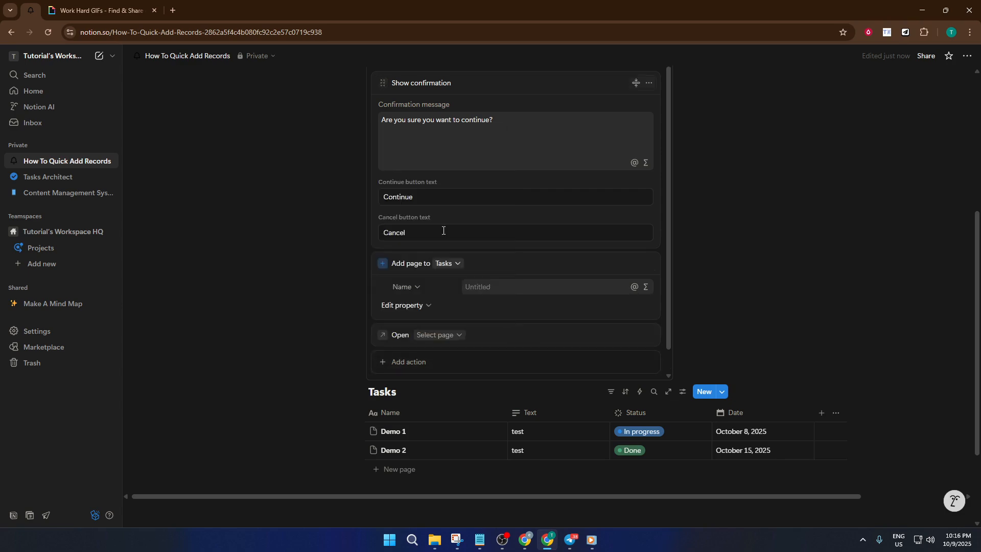
left_click(458, 338)
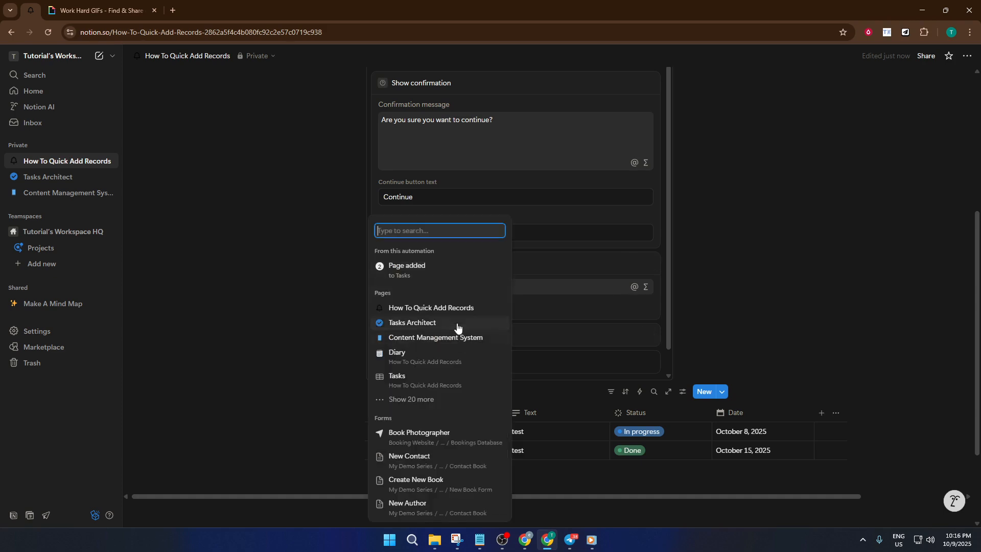
left_click(430, 271)
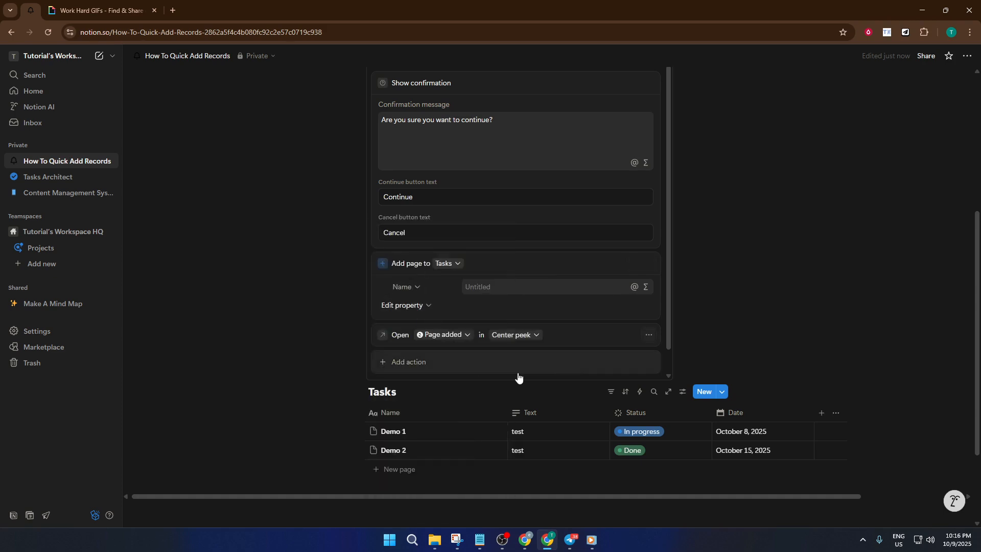
left_click(531, 338)
left_click(531, 338)
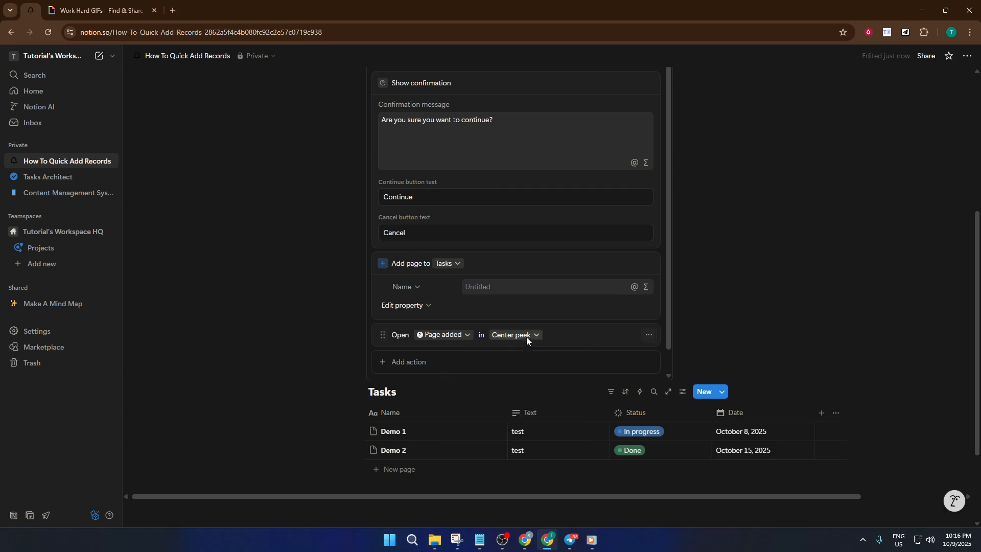
left_click(526, 337)
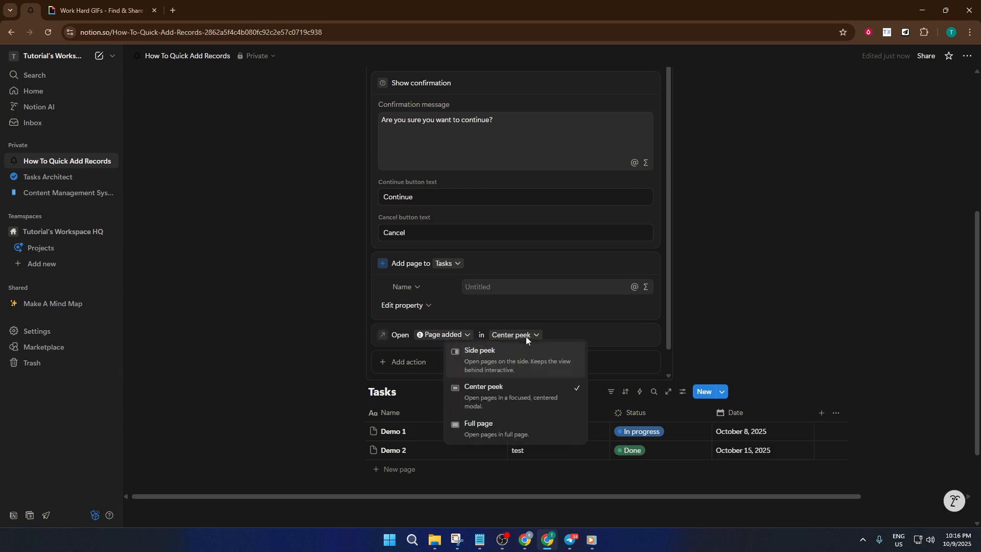
left_click(511, 397)
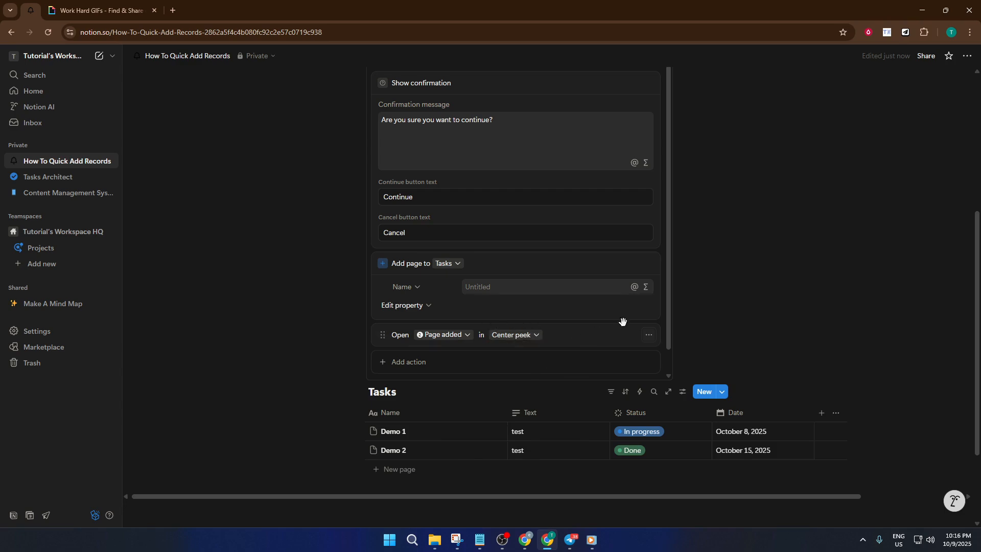
- Finish the button setup and run the Add Task button, confirming to continue
scroll(710, 282, "down", 1)
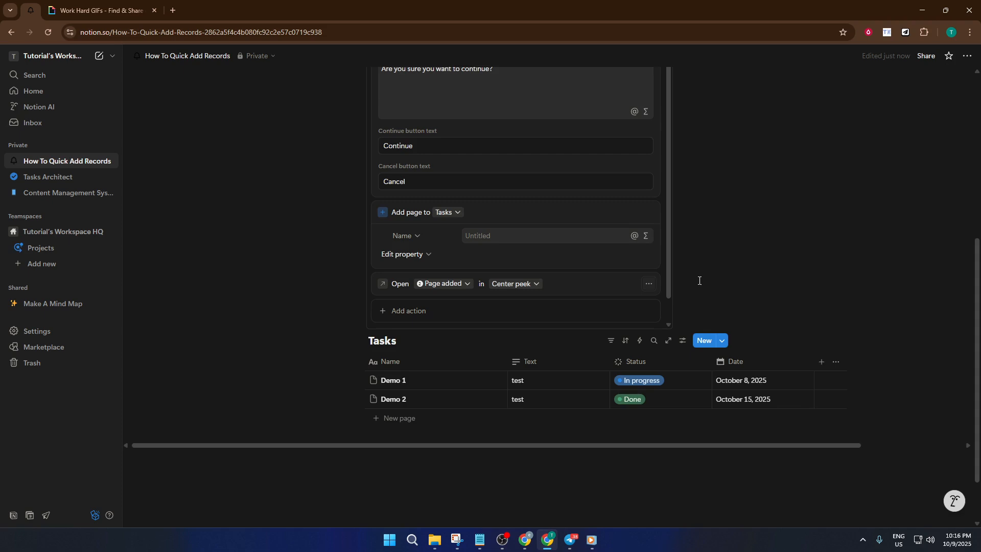
scroll(674, 284, "up", 1)
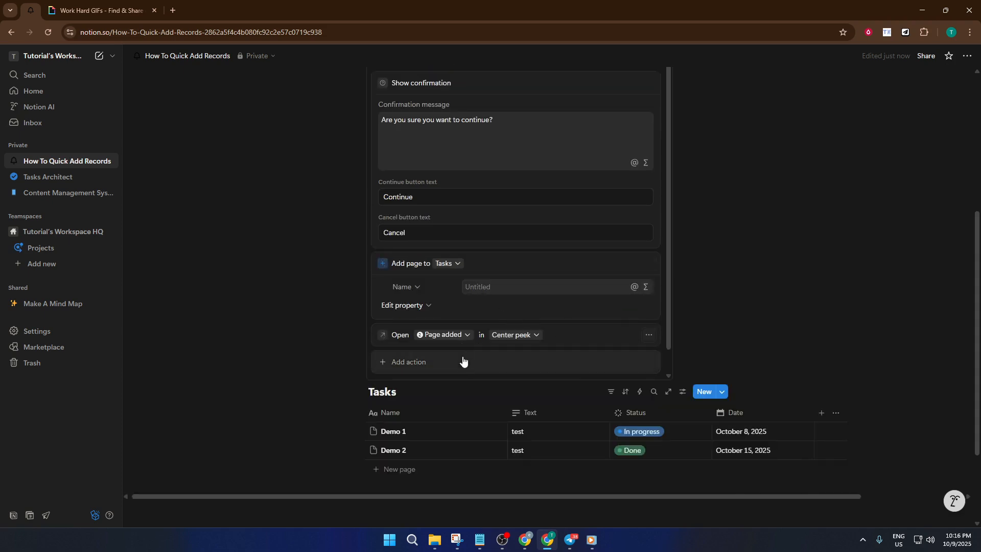
scroll(582, 270, "down", 1)
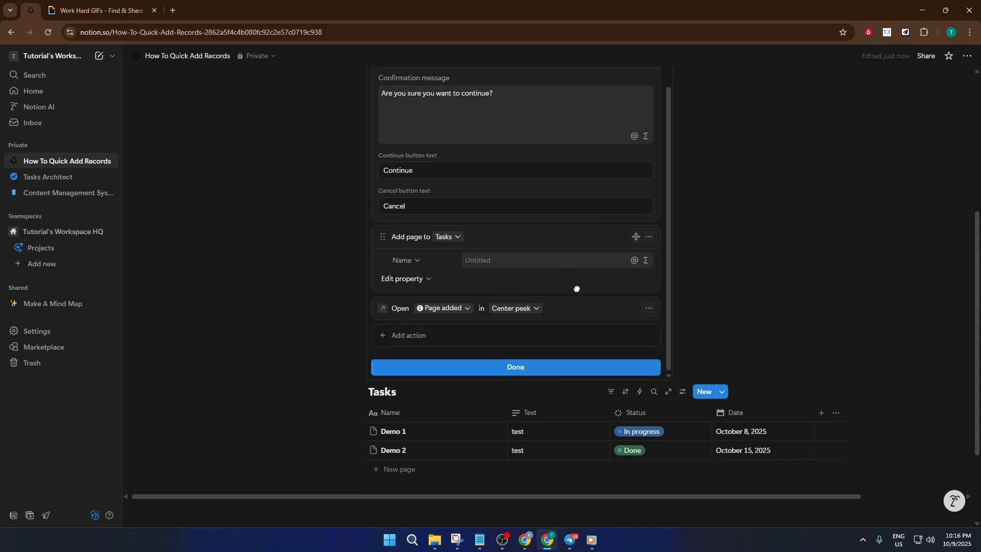
left_click(533, 367)
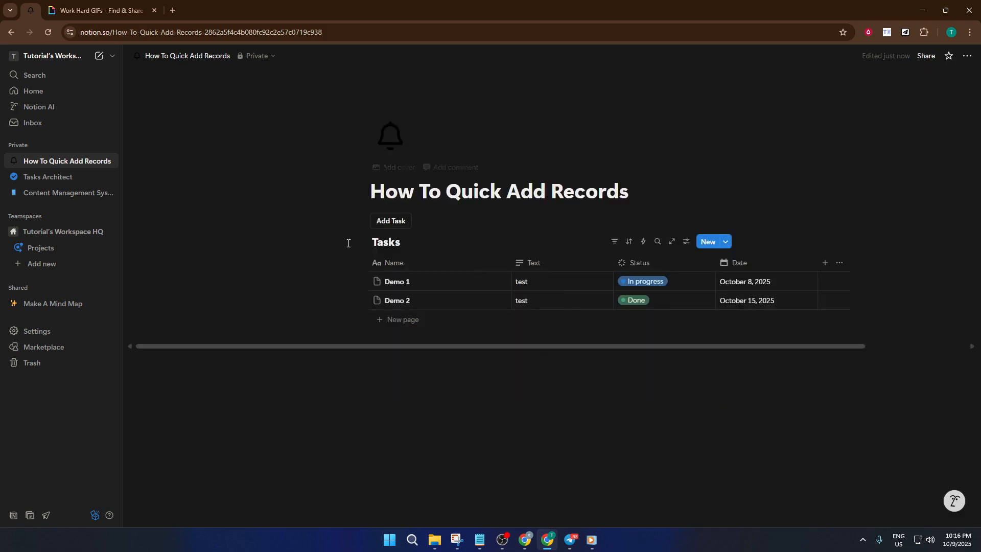
left_click(396, 222)
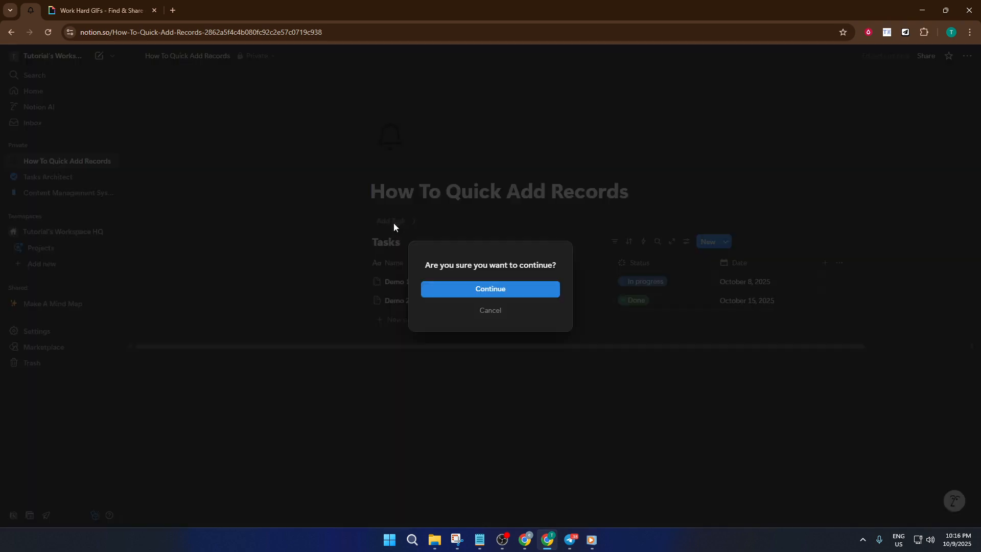
left_click(478, 287)
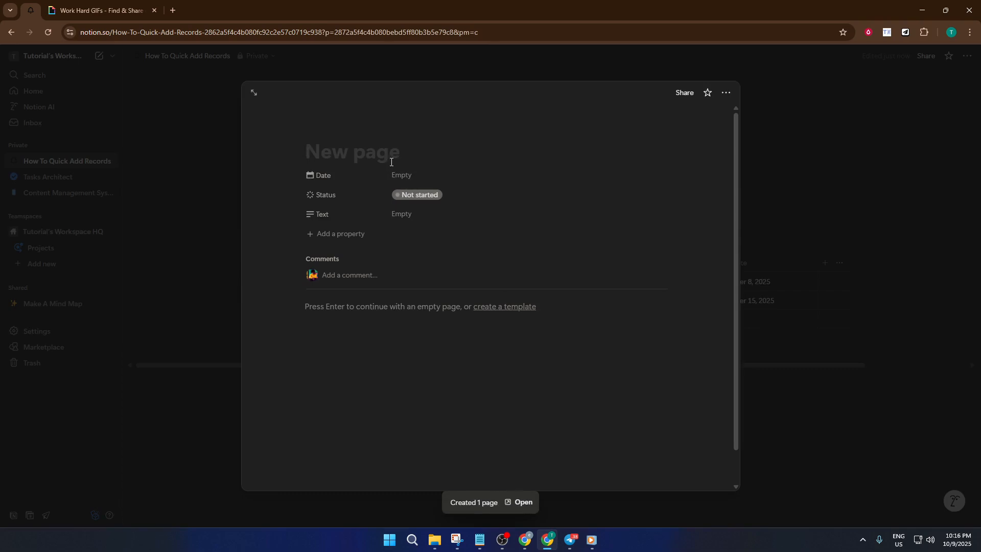
- Title the new task Demo 3 and set its date to October 10, 2025
type("D")
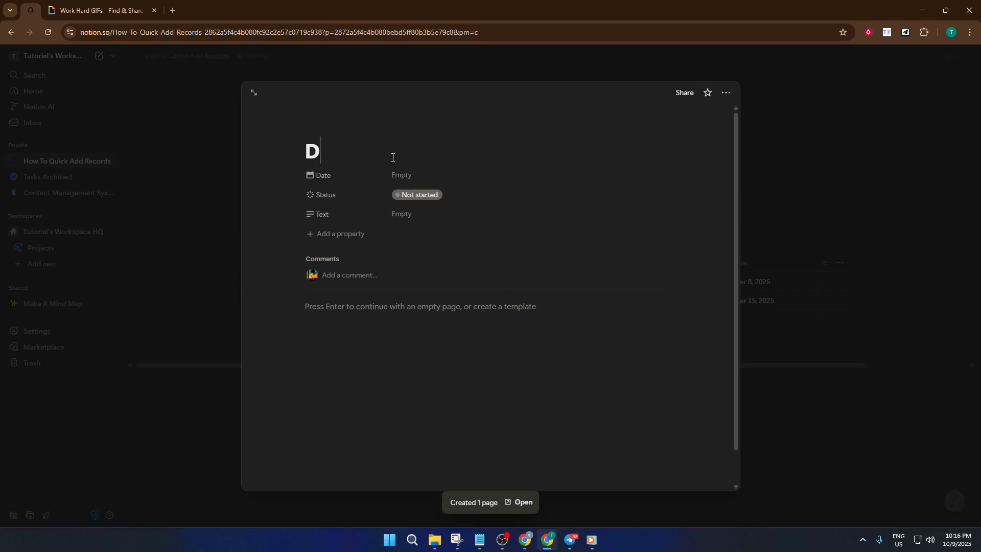
type("emo 3")
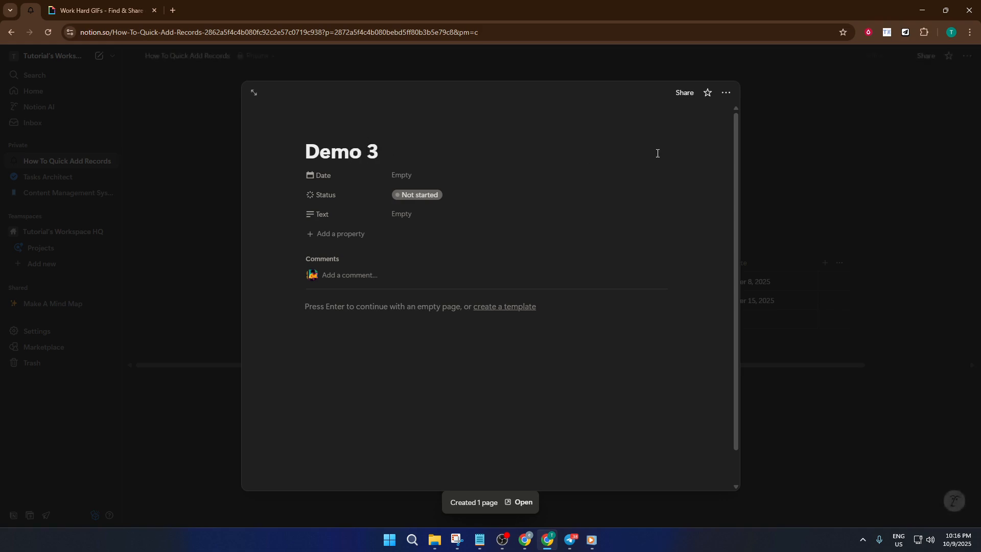
left_click(411, 179)
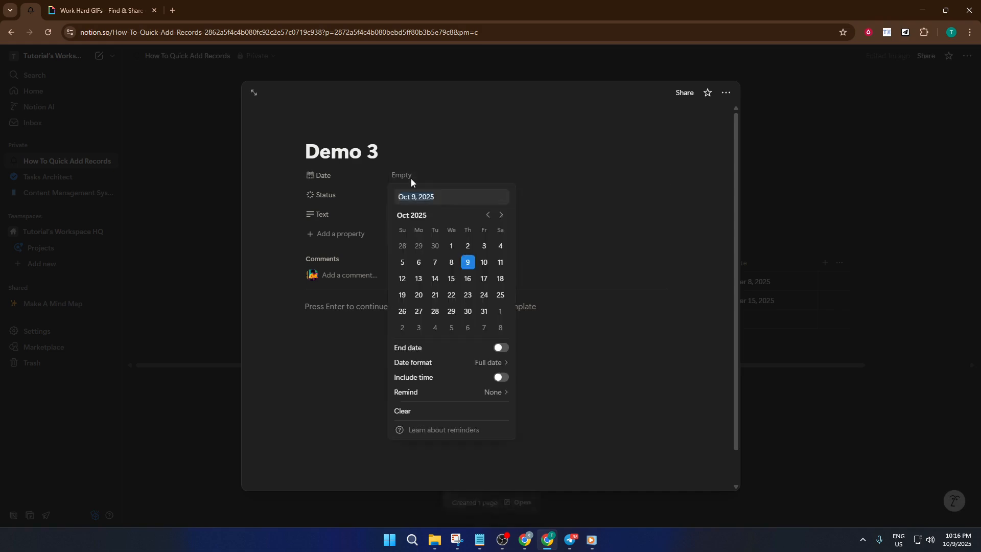
left_click(483, 262)
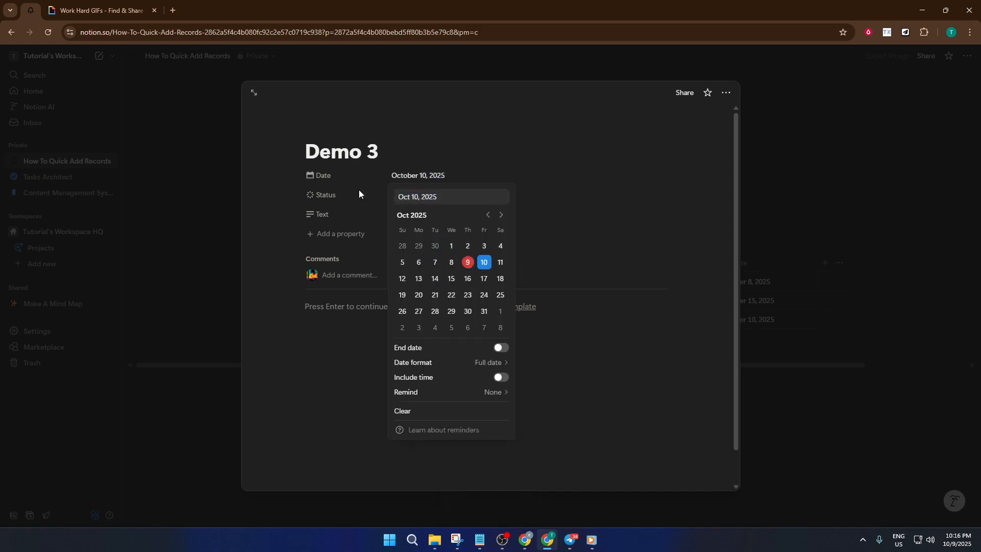